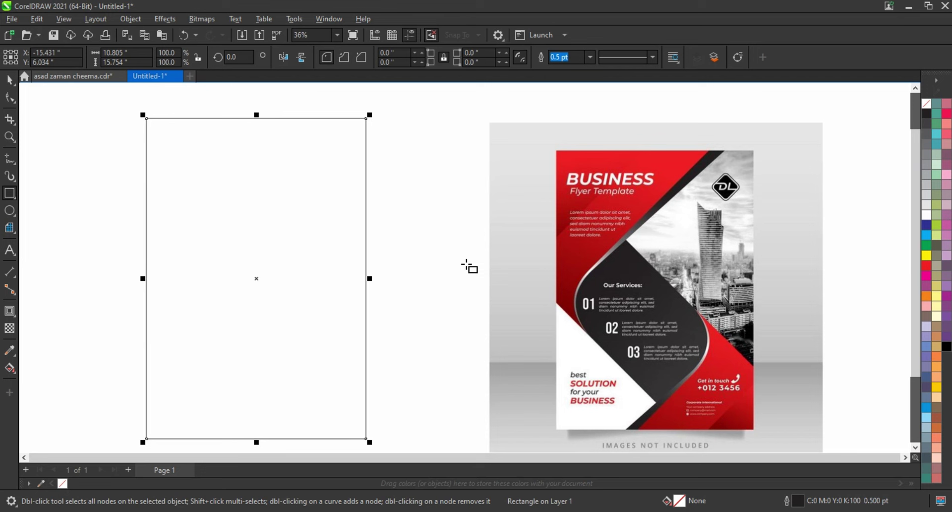
- Draw a 45-degree line about 14.1 inches long across the flyer rectangle's upper-left corner and place a parallel copy across its lower-right corner
click(10, 158)
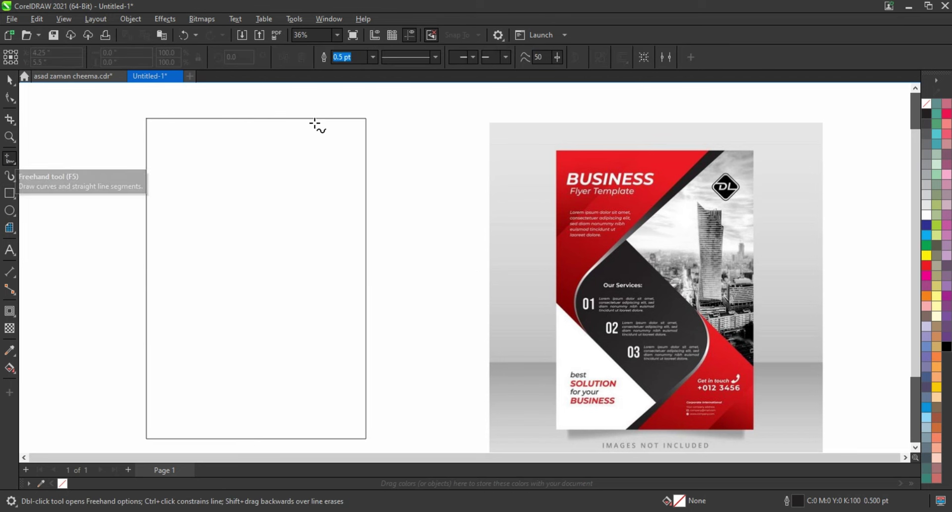
click(334, 112)
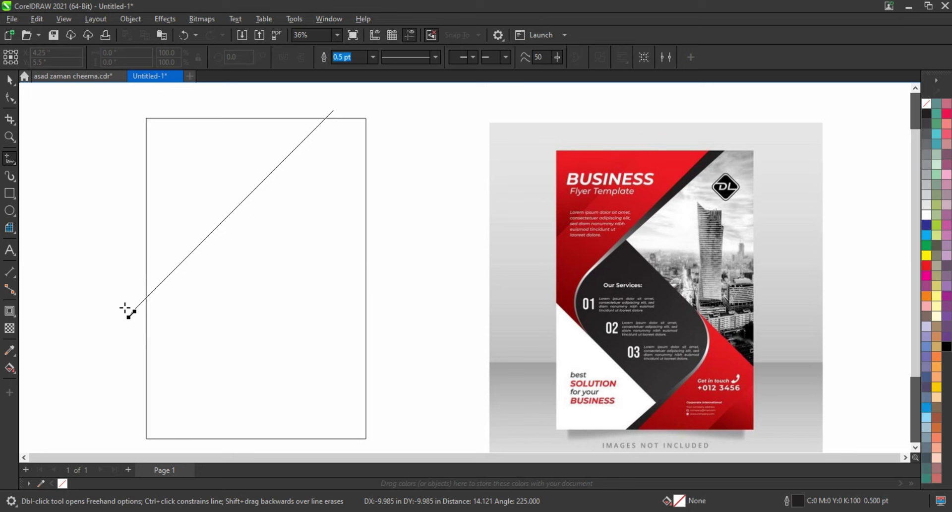
click(130, 313)
key(space)
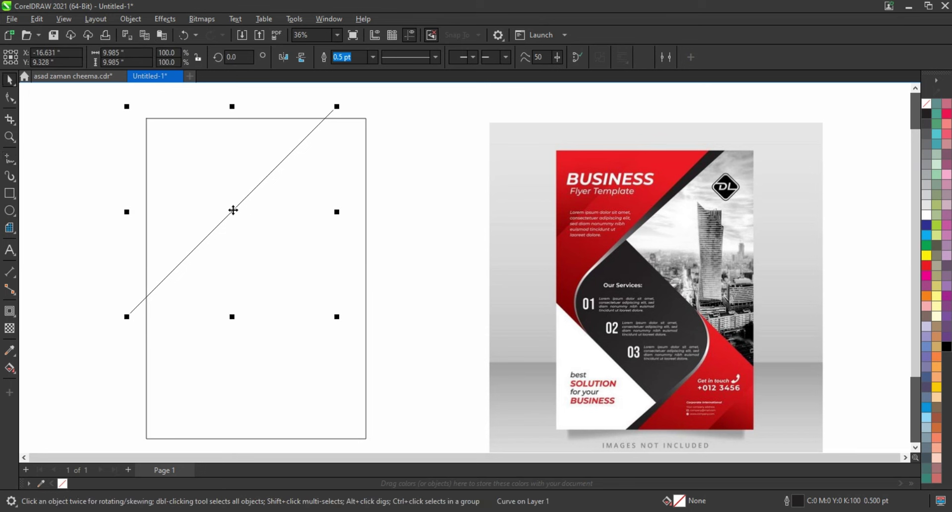
drag(232, 211, 279, 395)
click(473, 277)
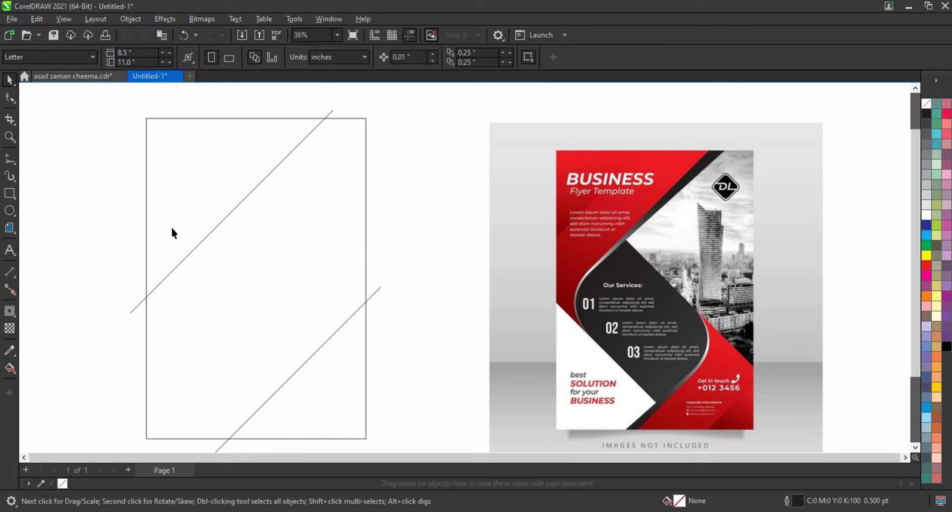
- Draw a rectangle about 5.74 by 10.89 inches beside the flyer outline and round its corners to about 1.93 inches
click(9, 194)
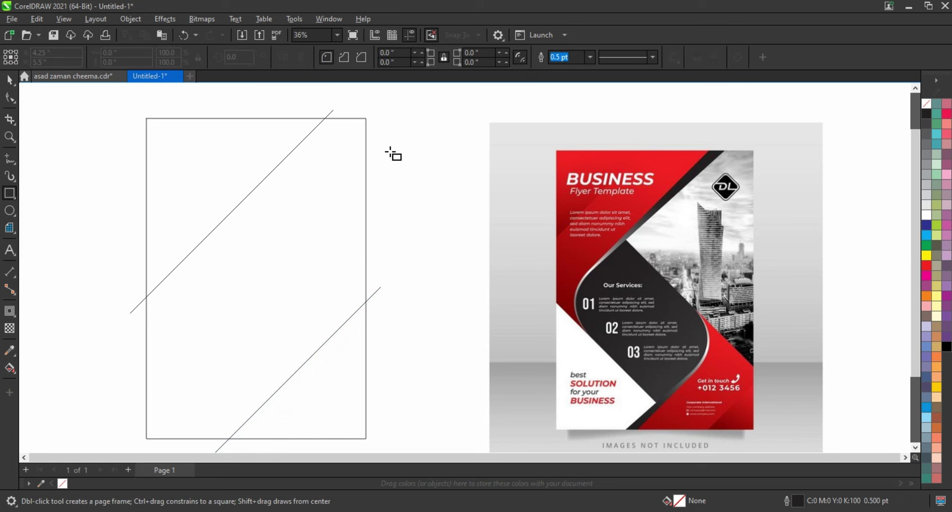
drag(390, 148, 506, 370)
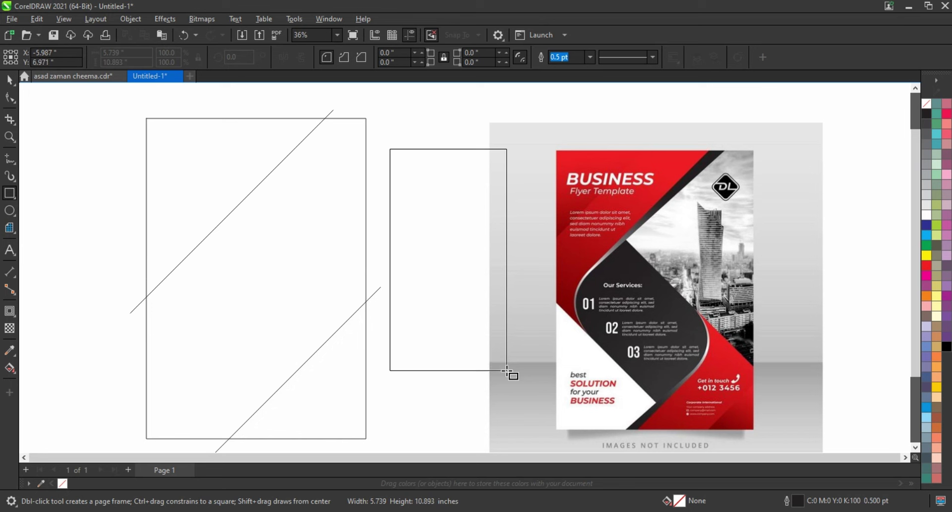
drag(506, 370, 506, 370)
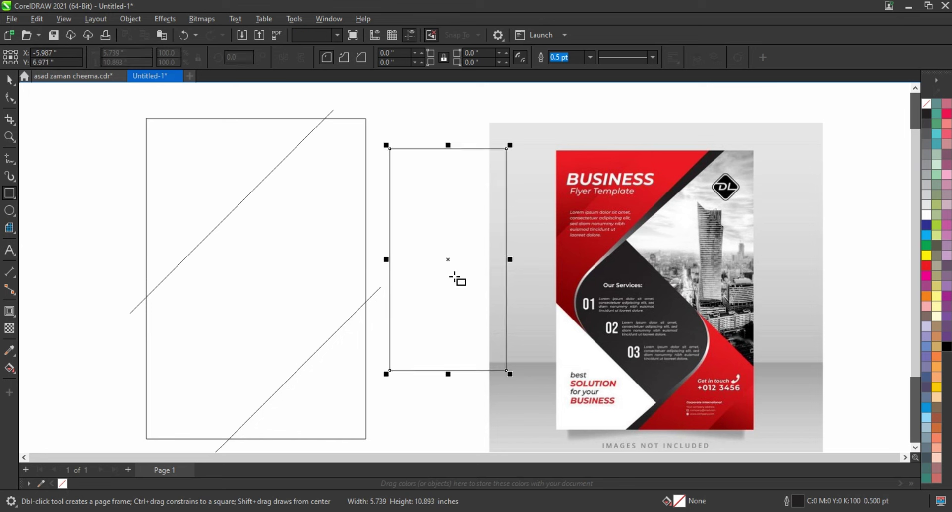
key(F10)
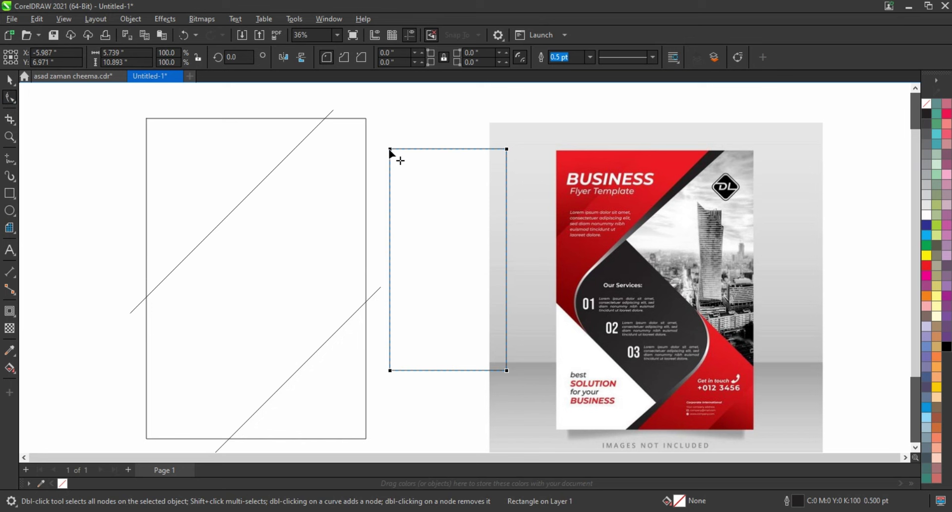
drag(385, 184, 385, 189)
click(8, 82)
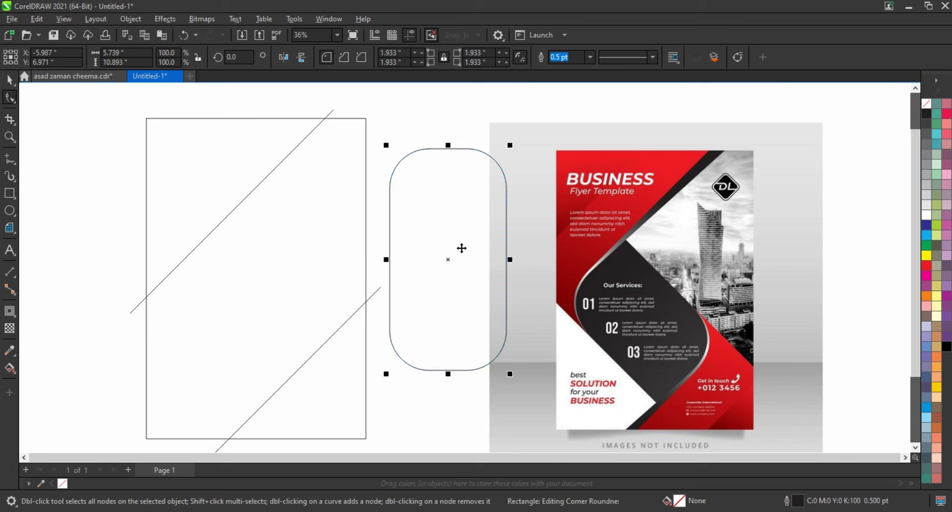
- Rotate the rounded rectangle to 45 degrees and move it onto the flyer outline across the two diagonal lines
click(461, 250)
drag(515, 378, 540, 296)
drag(481, 279, 290, 293)
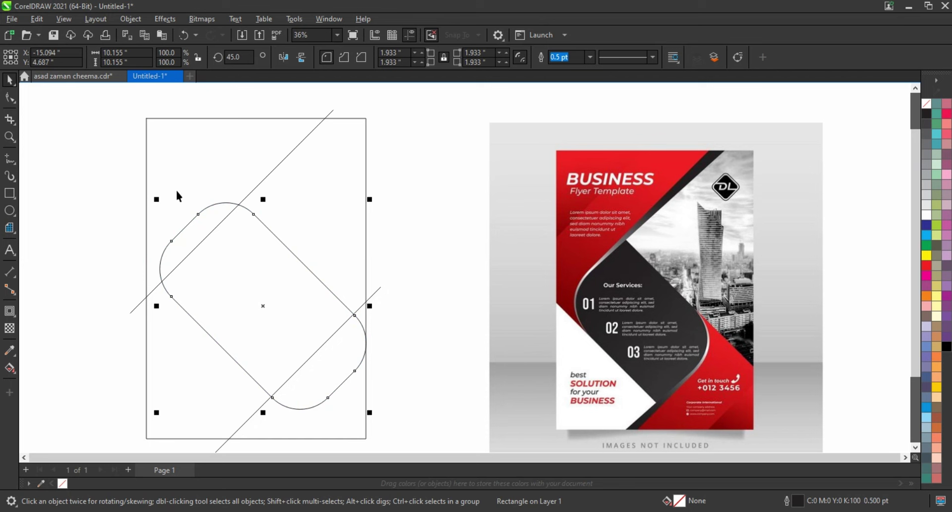
- Reduce the rotated rectangle's corner radius to about 0.04 inches and enlarge it to about 11.83 inches overall width
click(9, 97)
drag(253, 214, 227, 193)
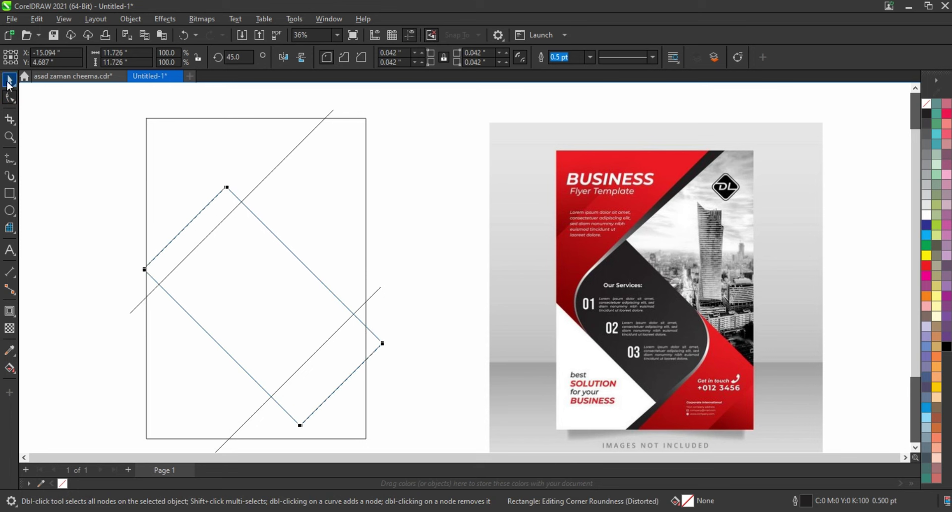
click(9, 79)
drag(386, 183, 395, 194)
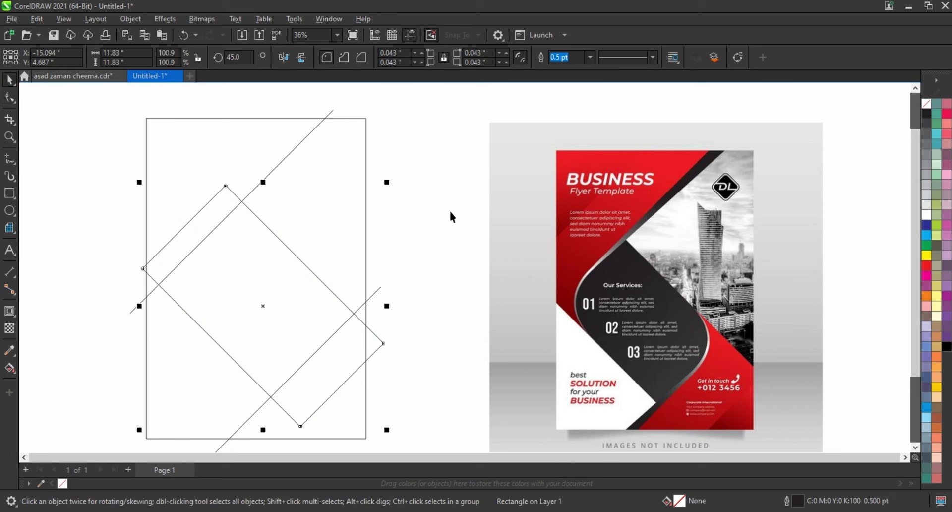
- Duplicate the rotated rectangle in place and round the copy's corners to about 2.66 inches
click(10, 99)
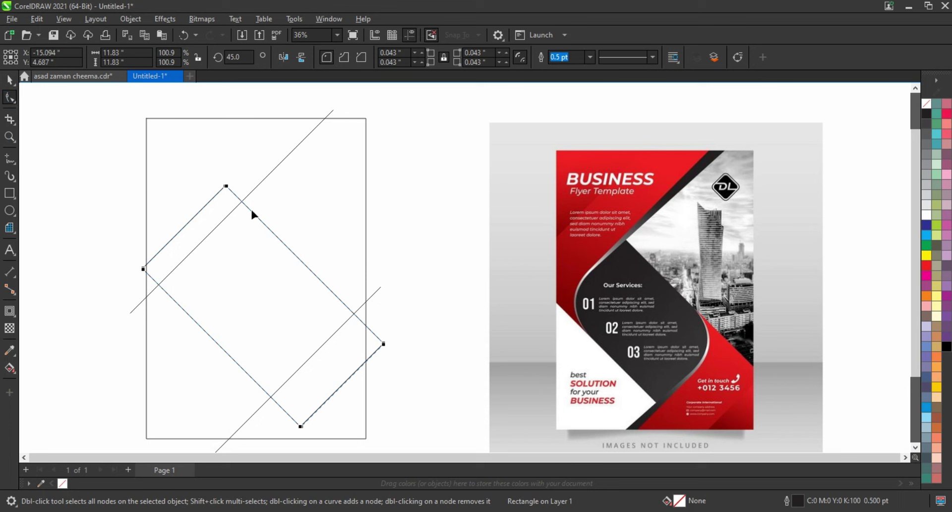
drag(227, 187, 272, 217)
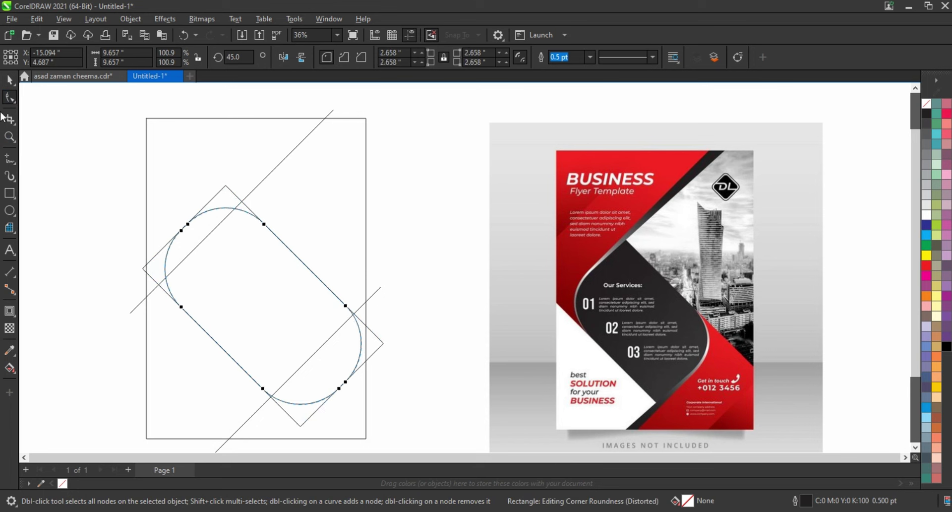
click(9, 81)
- Rotate the rounded copy to 135 degrees against the upper diagonal line and place a duplicate of it against the lower diagonal line
click(276, 291)
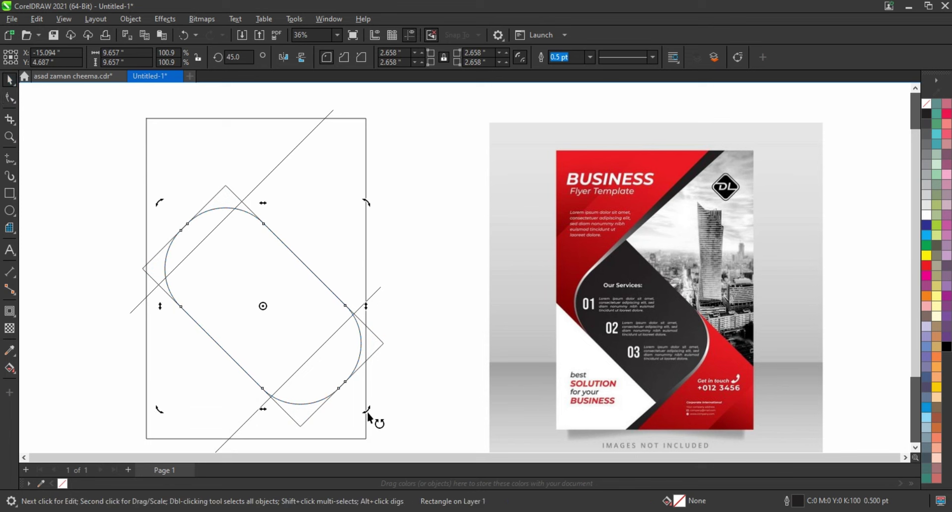
drag(368, 415, 369, 206)
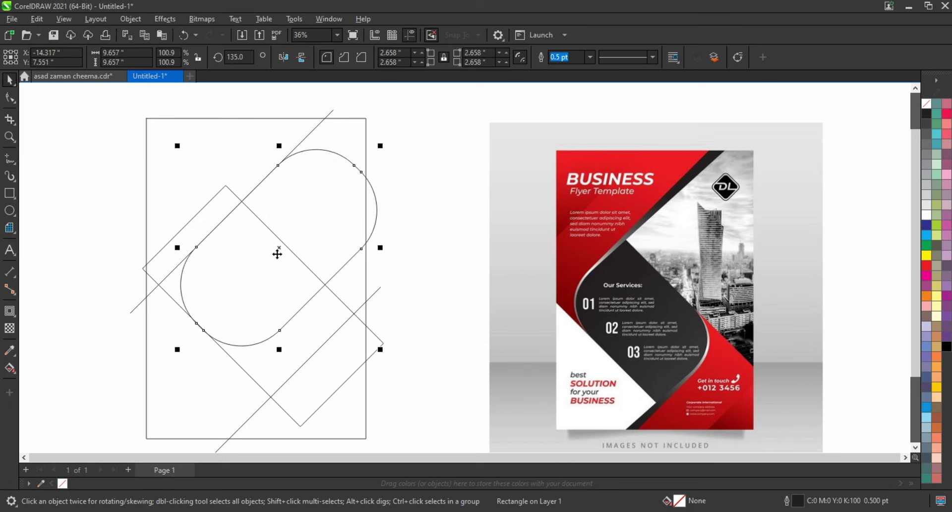
drag(277, 254, 236, 353)
click(438, 337)
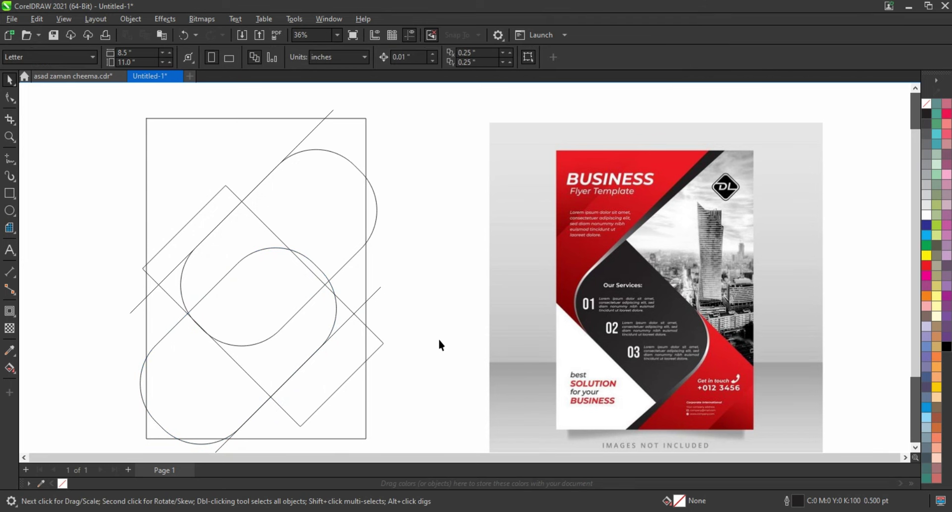
- Use Smart Fill to fill the enclosed regions in the flyer's lower-right corner with blue #336699
click(14, 380)
click(30, 382)
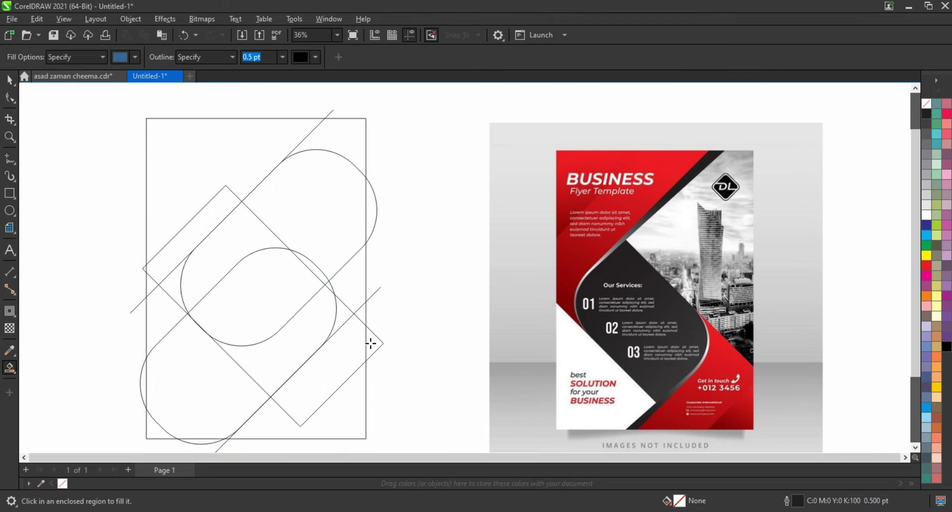
click(343, 310)
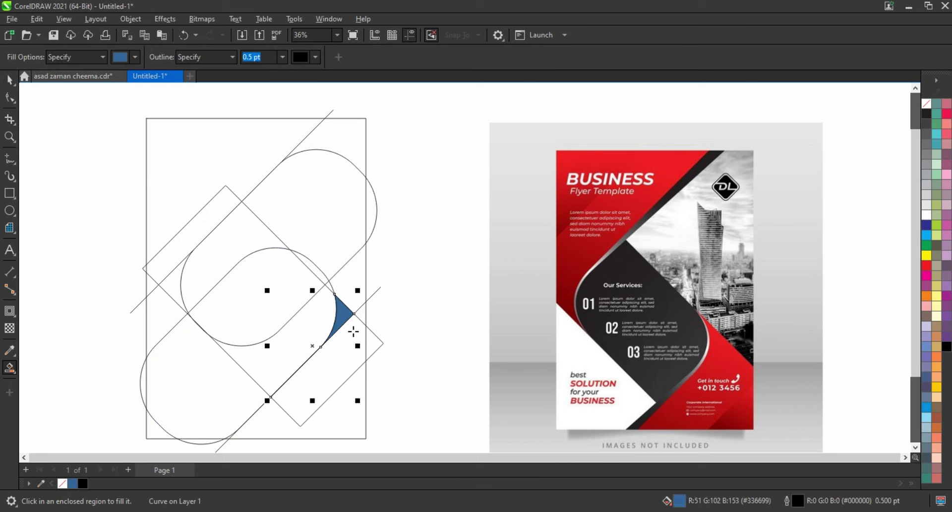
click(355, 342)
click(355, 399)
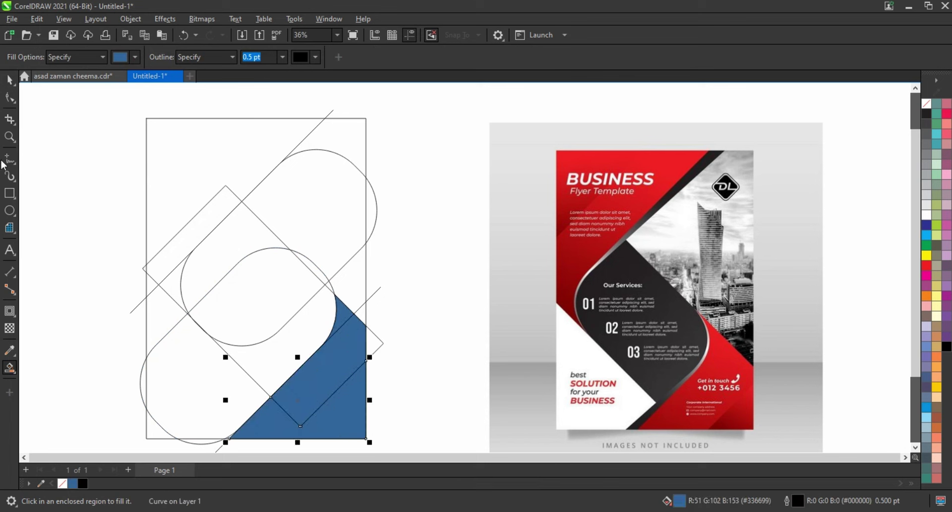
- Weld the three blue pieces in the flyer's lower-right corner into one shape
click(8, 81)
click(355, 327)
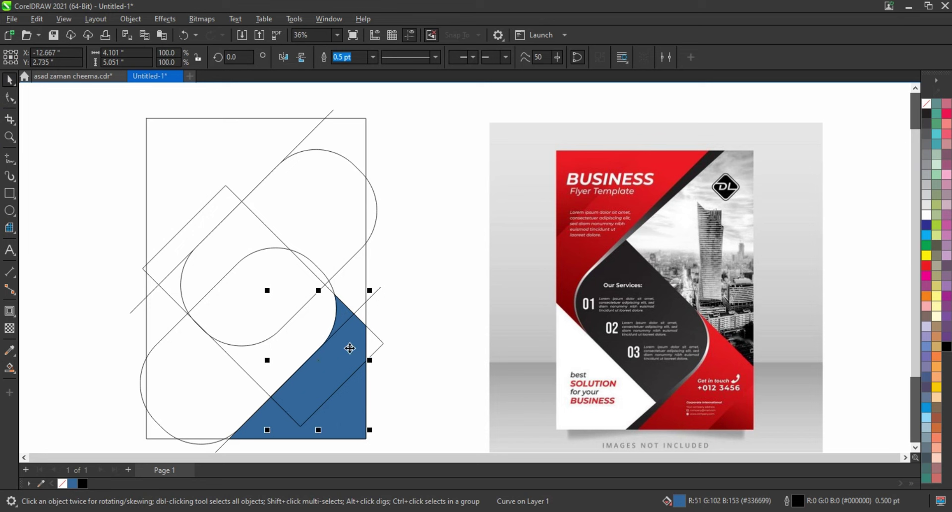
shift+click(355, 410)
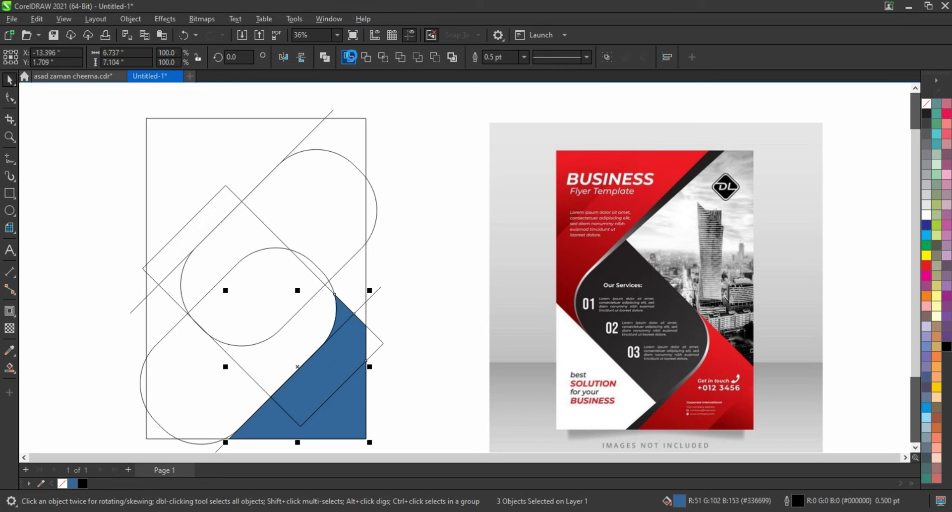
click(445, 282)
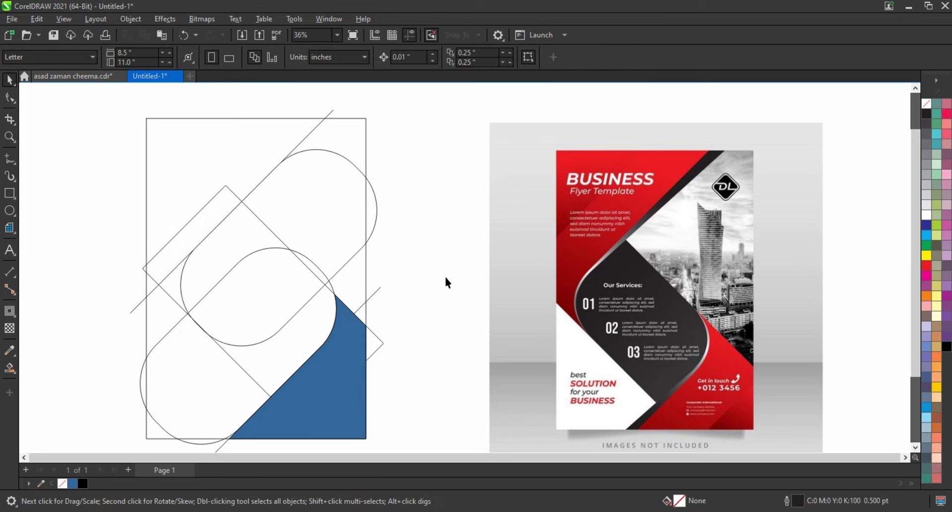
- Use Smart Fill to fill the enclosed regions in the flyer's upper-left corner with blue #336699
click(9, 368)
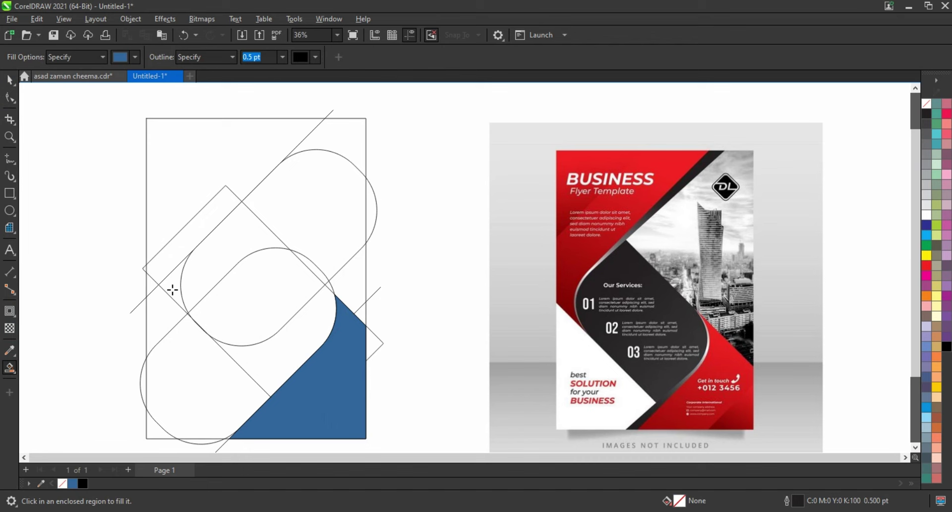
click(172, 290)
click(162, 258)
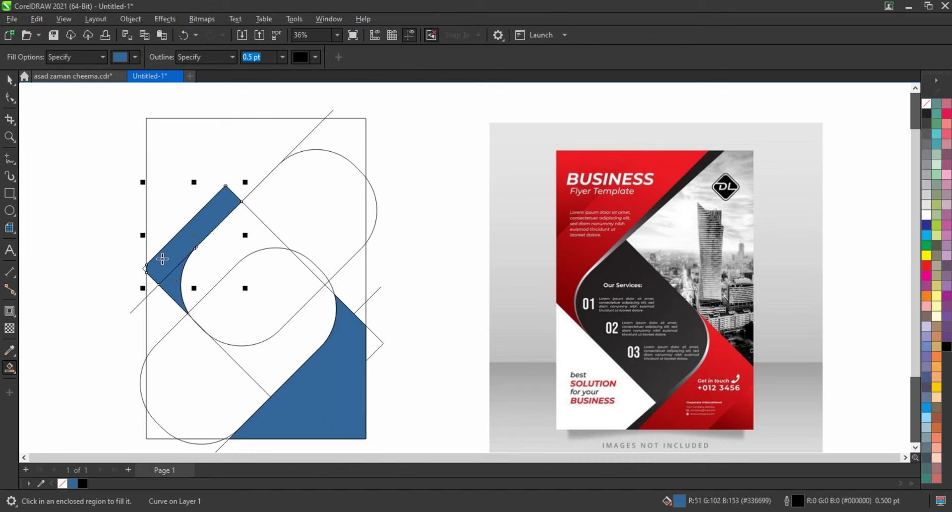
click(164, 223)
- Weld the three blue pieces in the flyer's upper-left corner into one shape
click(9, 80)
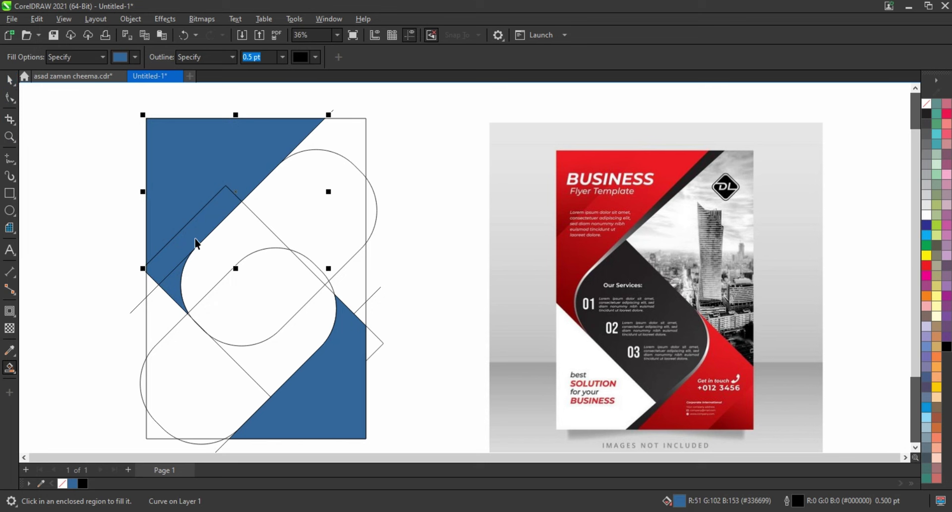
shift+click(173, 291)
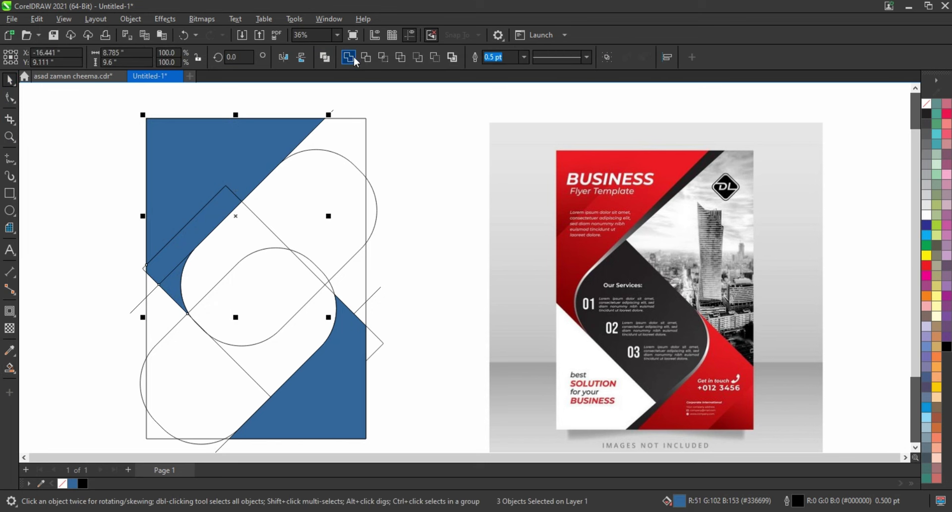
click(356, 62)
click(488, 243)
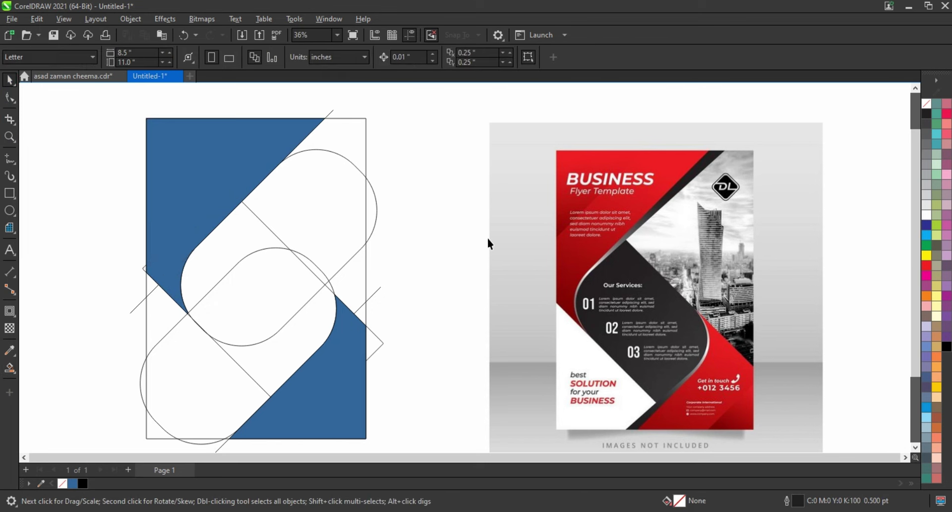
- Use Smart Fill to fill the enclosed regions of the central diagonal band with blue #336699
click(10, 367)
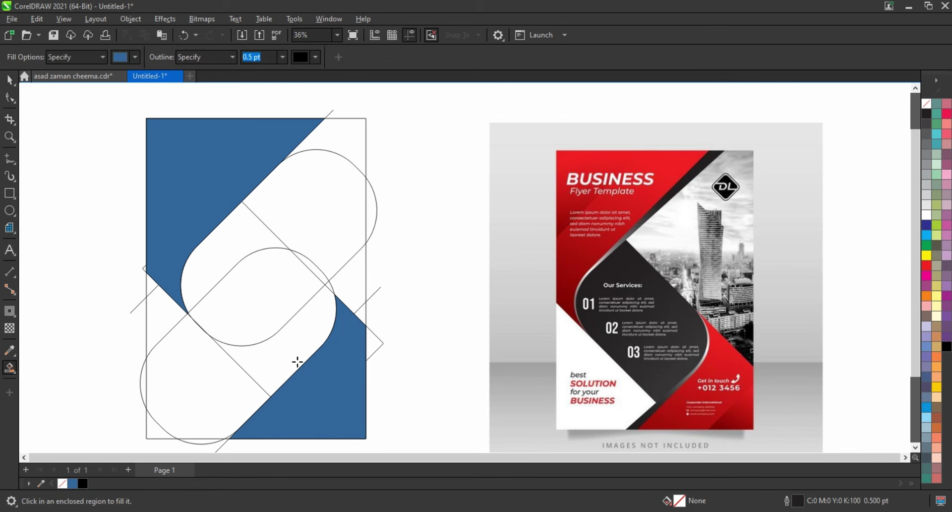
click(281, 351)
click(257, 315)
click(226, 261)
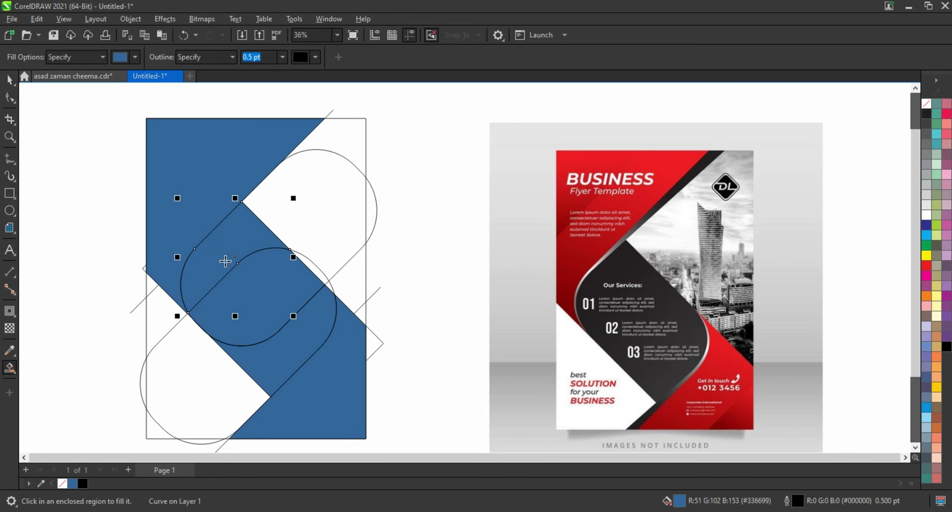
- Weld the central band's pieces into one shape and remove the leftover construction lines and rectangles
click(11, 81)
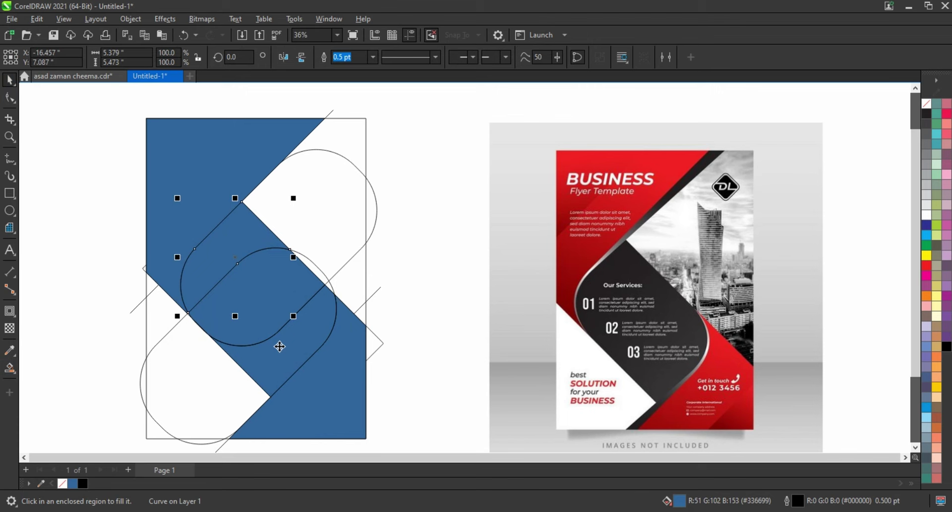
click(270, 276)
shift+click(250, 240)
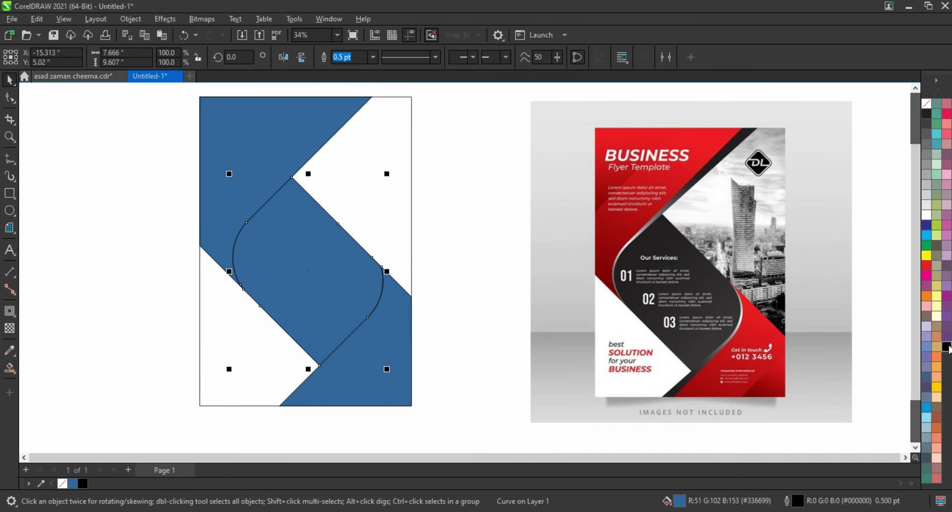
- Fill the central band with black and apply a diagonal fountain fill from black at its upper left to dark gray at its lower right
click(946, 347)
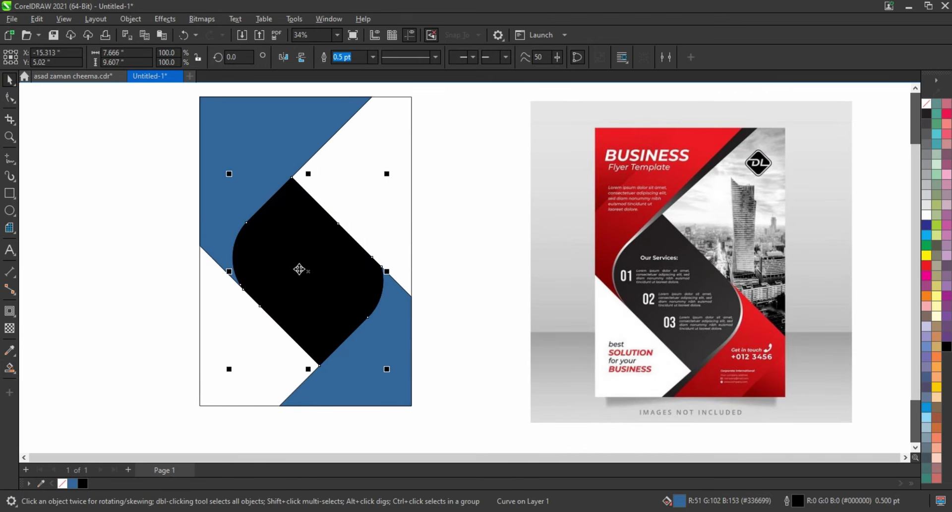
key(g)
drag(263, 225, 379, 310)
drag(262, 226, 260, 223)
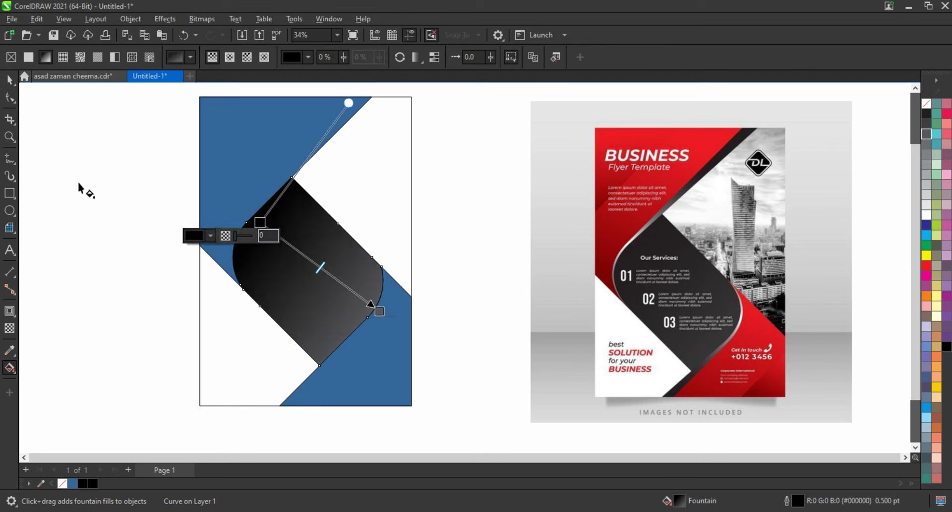
click(9, 79)
- Fill the blue upper-left and lower-right shapes of the flyer with red
click(224, 193)
click(224, 194)
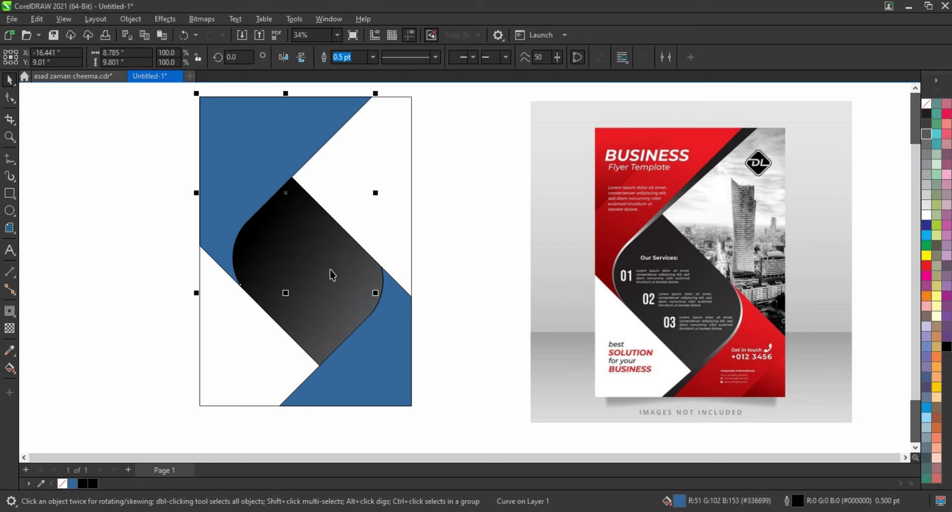
click(946, 347)
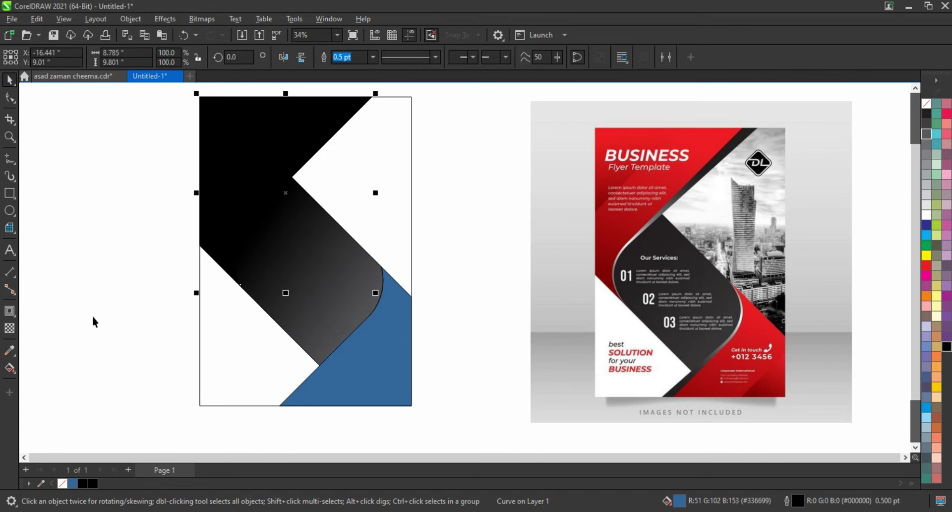
key(ctrl+z)
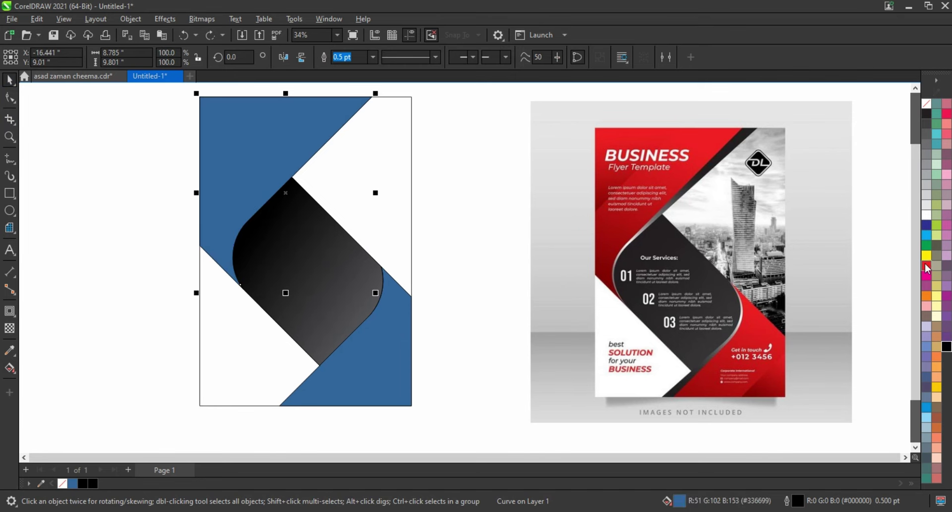
click(926, 265)
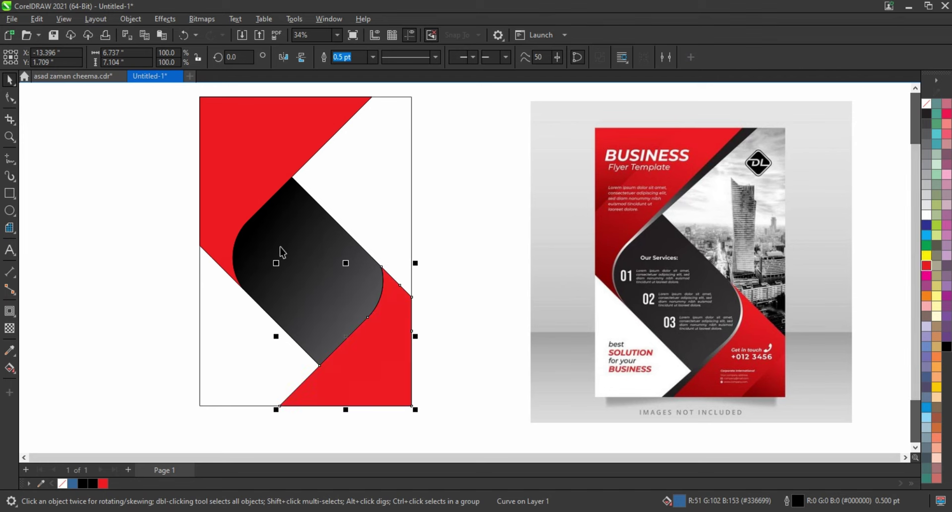
- Darken the fill of both red corner shapes to C16 M100 Y100 K11
shift+click(220, 191)
key(g)
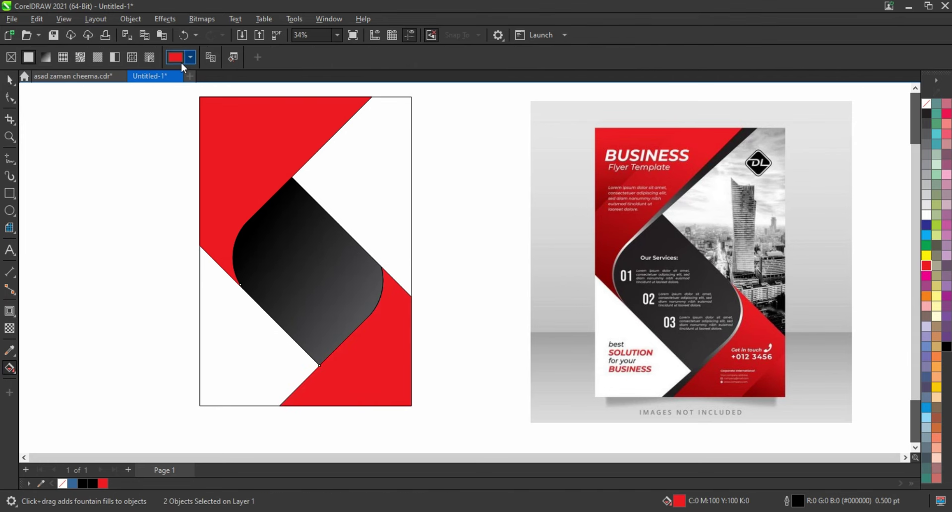
click(177, 58)
click(183, 79)
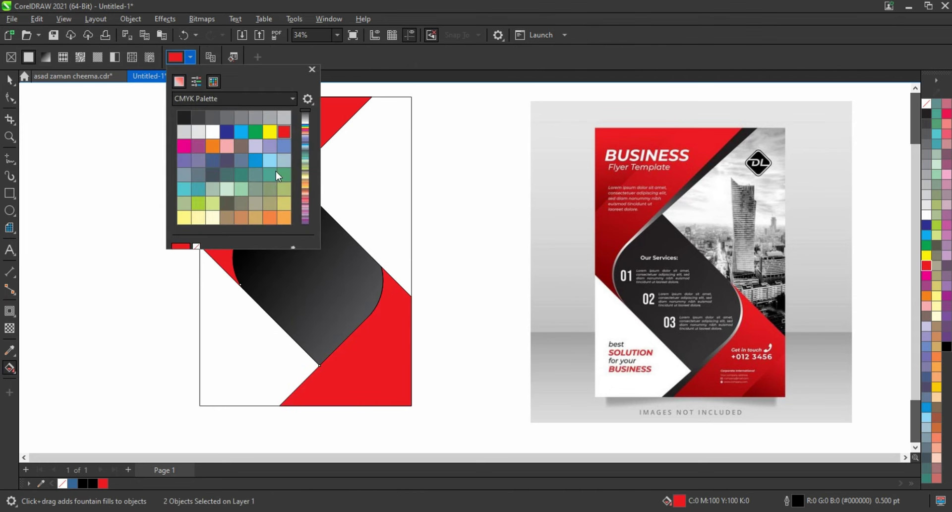
click(248, 131)
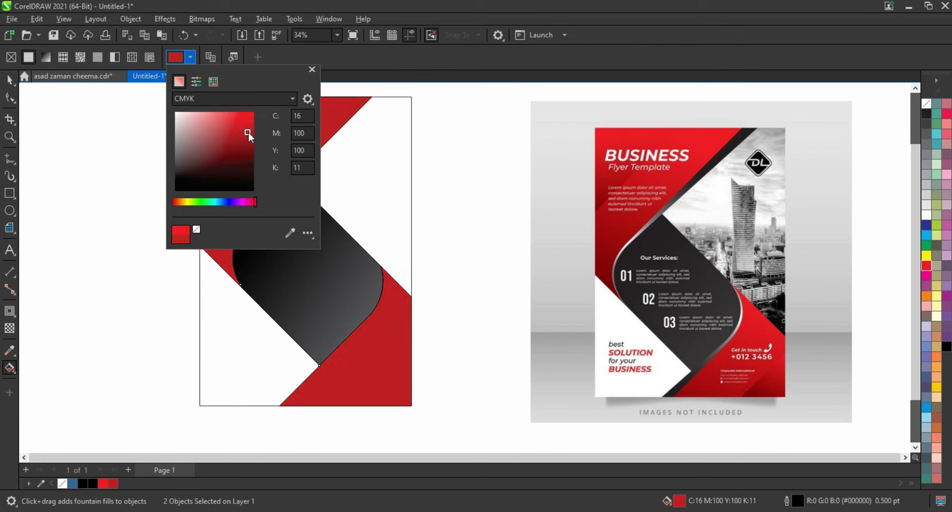
click(11, 83)
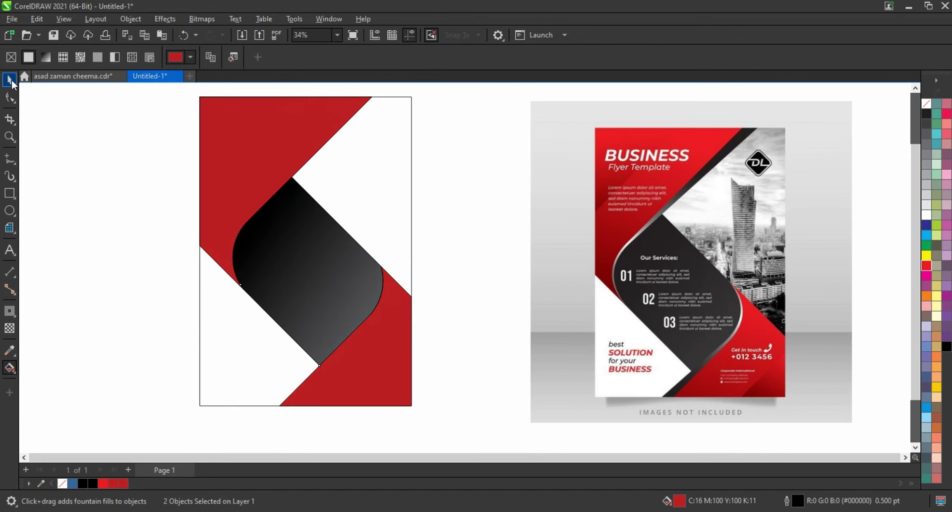
- Apply a diagonal fountain fill to the upper-left shape, from dark red at its lower left to bright red at its upper right
click(261, 191)
key(g)
drag(217, 210, 278, 141)
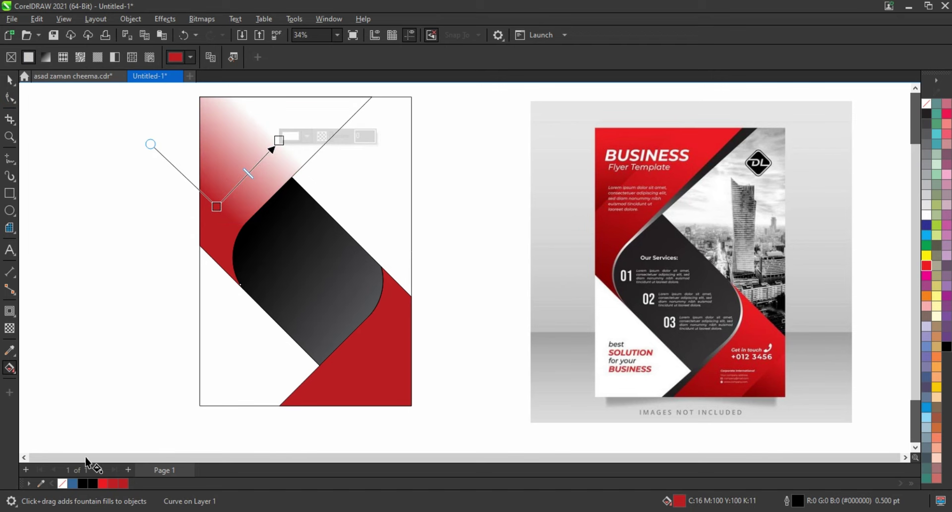
drag(107, 486, 279, 141)
drag(103, 483, 280, 140)
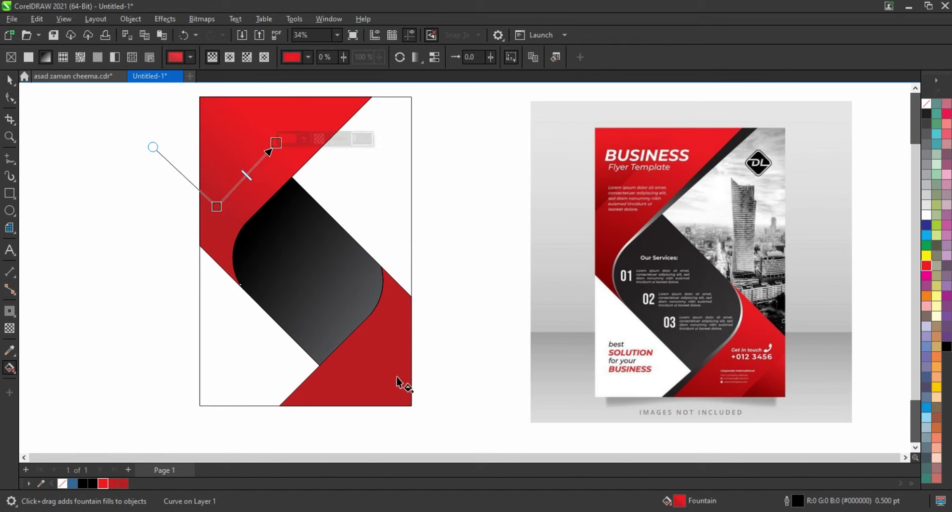
- Apply a diagonal fountain fill to the lower-right shape, from dark red at its upper right to bright red at its lower left
drag(394, 334, 349, 391)
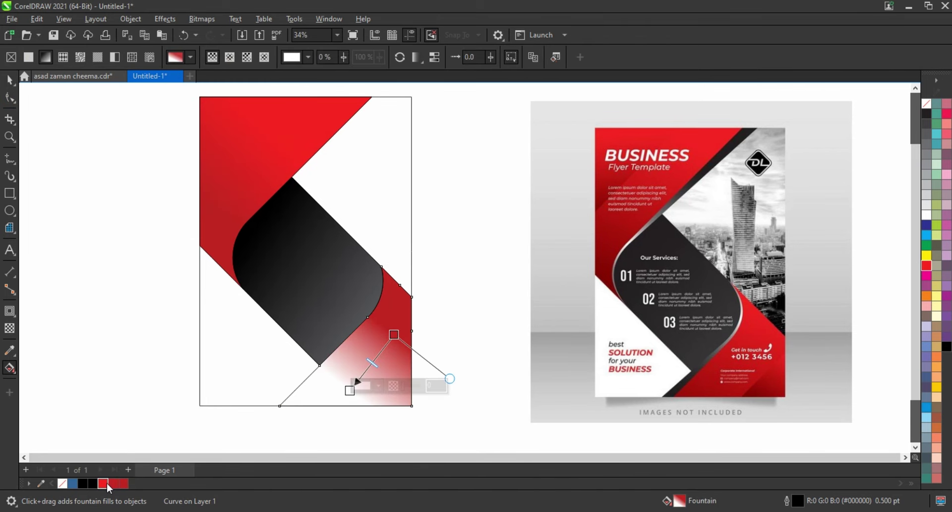
drag(106, 485, 350, 392)
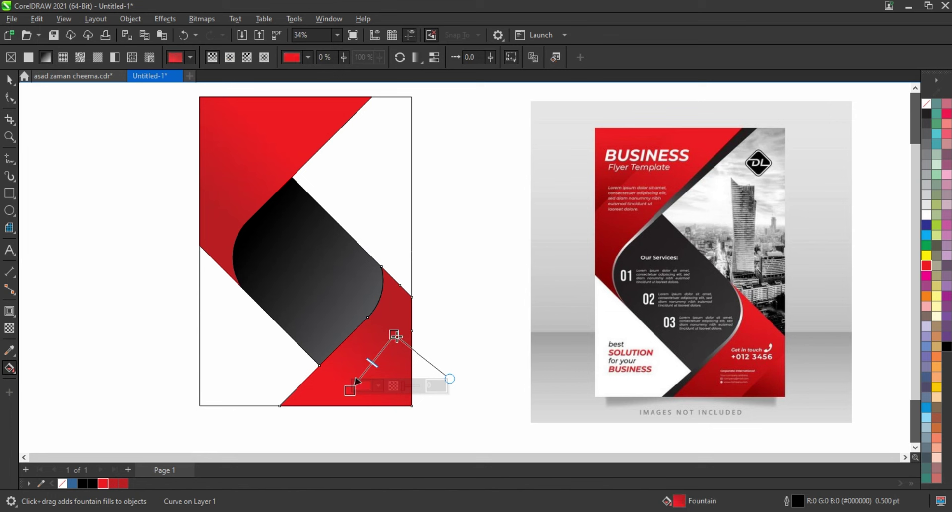
click(11, 81)
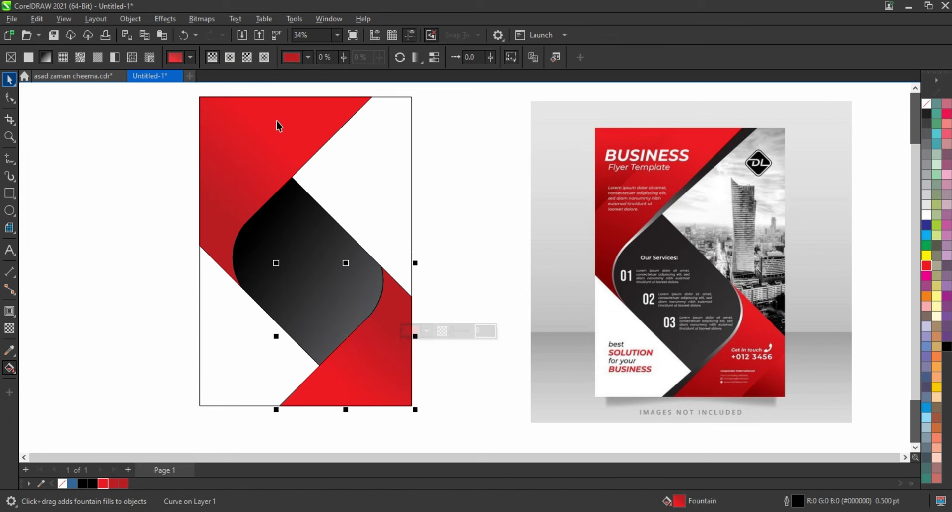
- Make a copy of the upper-left red shape skewed slightly to the right, and bring the original in front of it
click(315, 121)
click(296, 109)
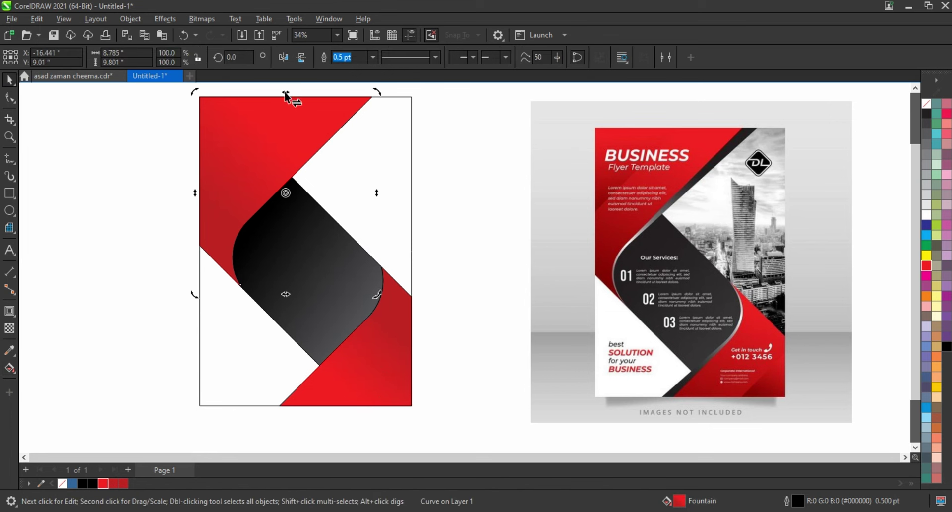
drag(285, 94, 297, 96)
click(201, 155)
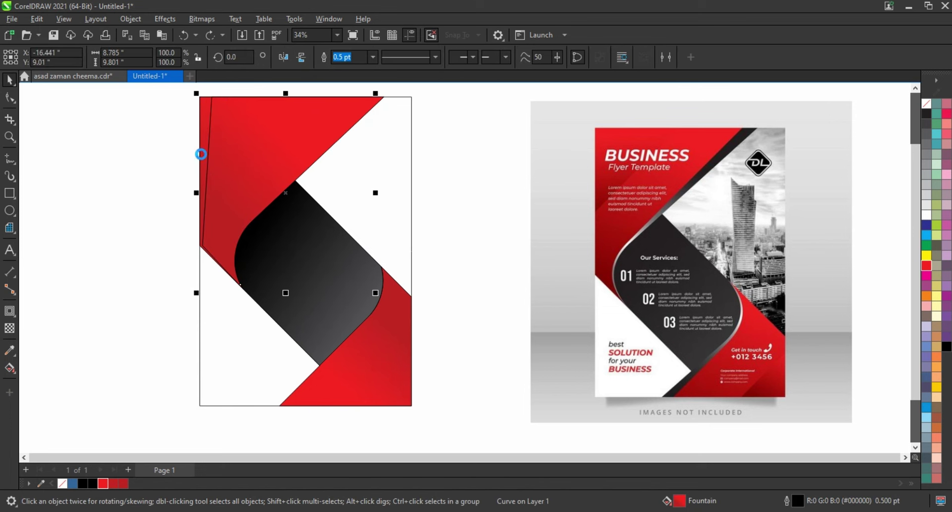
key(shift+Page_Up)
- Make a copy of the lower-right red shape skewed slightly to the left and keep it behind the original
click(365, 369)
click(366, 369)
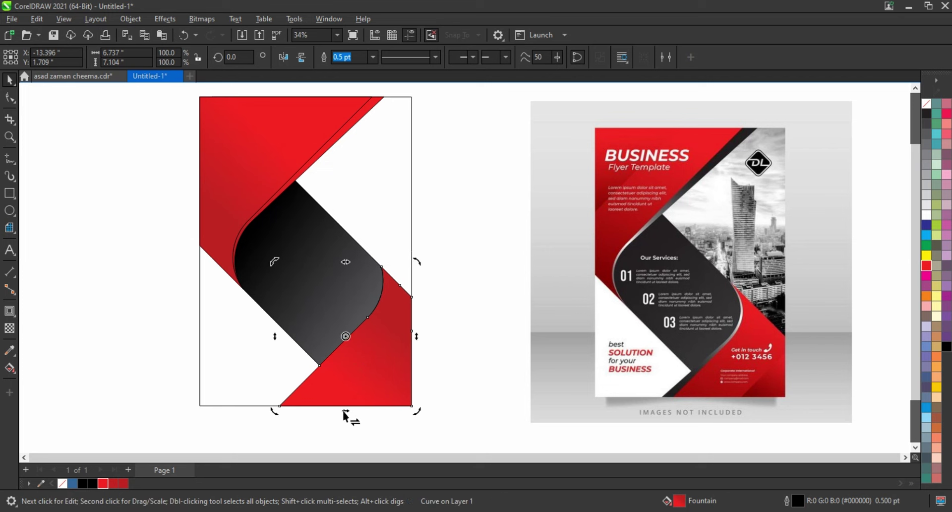
drag(342, 411, 334, 415)
click(404, 391)
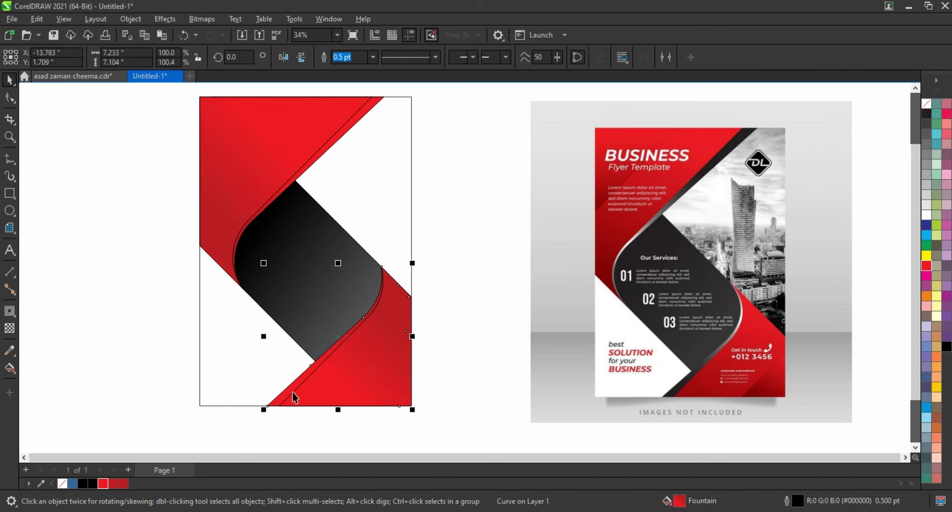
- Fill the skewed lower-right copy with black and apply a fountain fill from black at its lower left to white at its upper right
key(g)
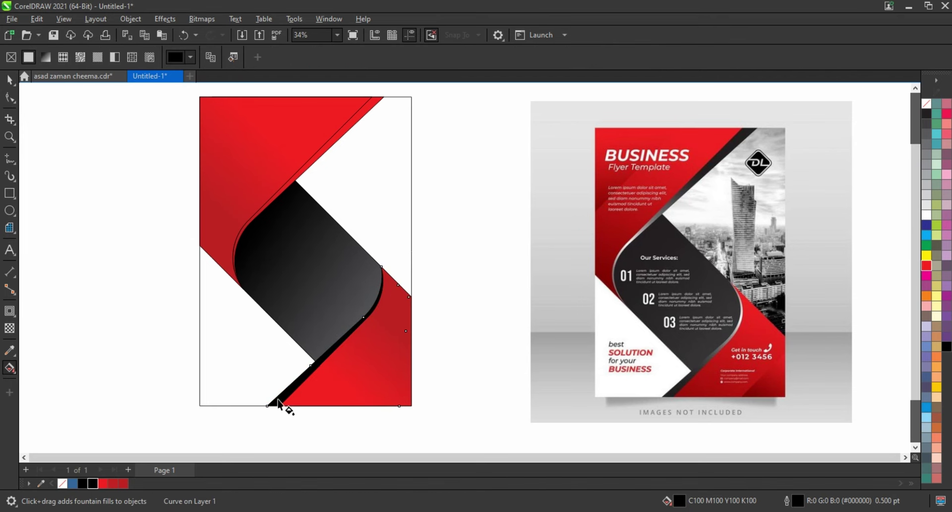
drag(265, 407, 401, 273)
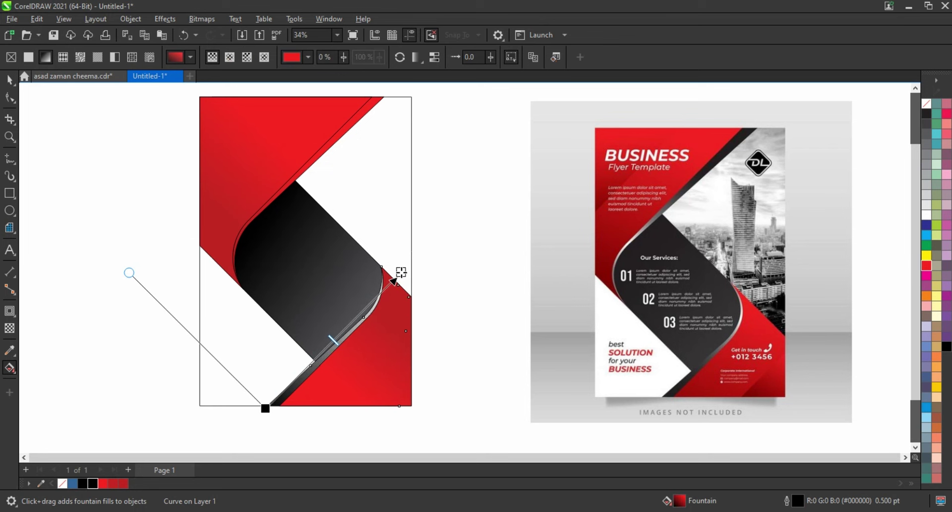
drag(265, 407, 284, 393)
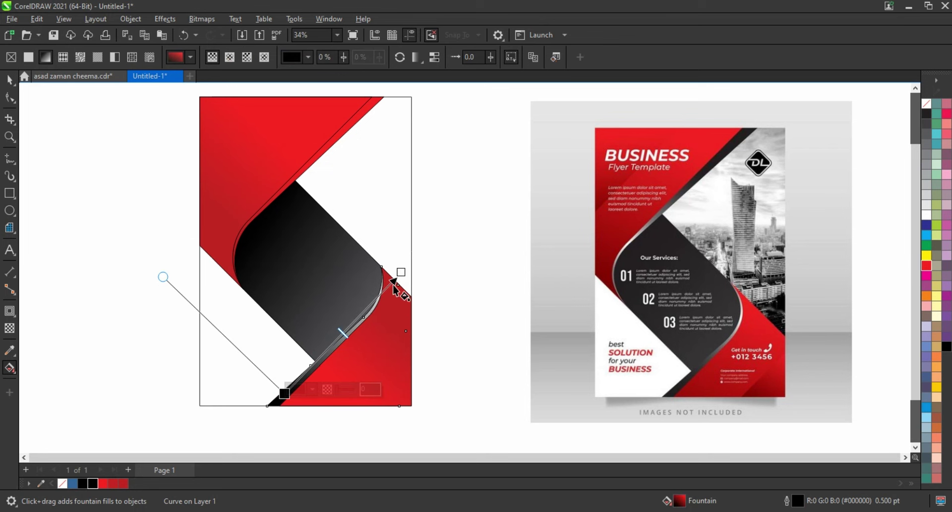
- Fill the skewed upper-left copy with black and apply a fountain fill from black at its upper right to white at its lower left
click(292, 191)
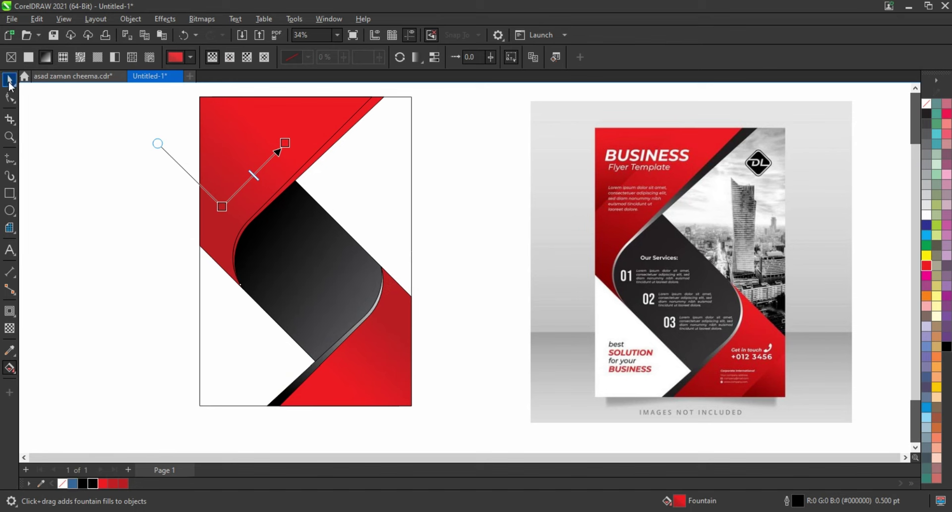
click(10, 81)
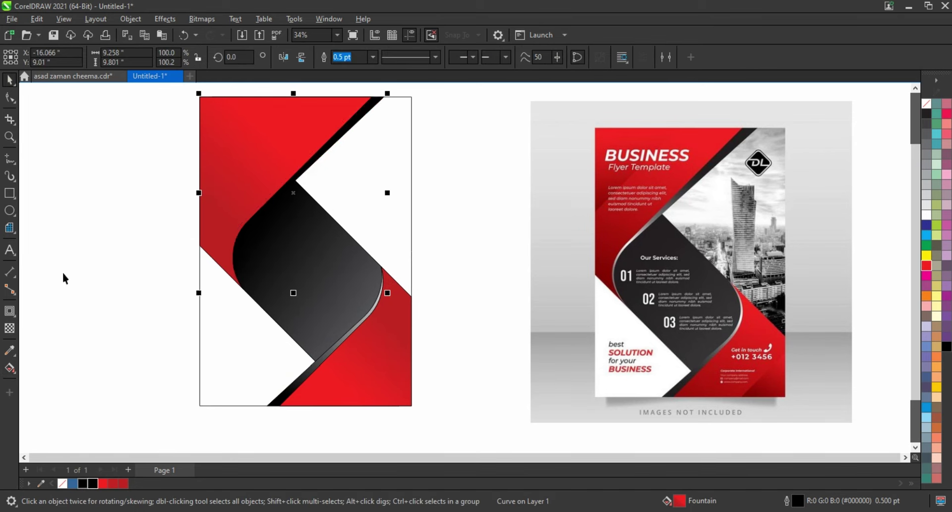
click(9, 367)
drag(366, 114, 230, 277)
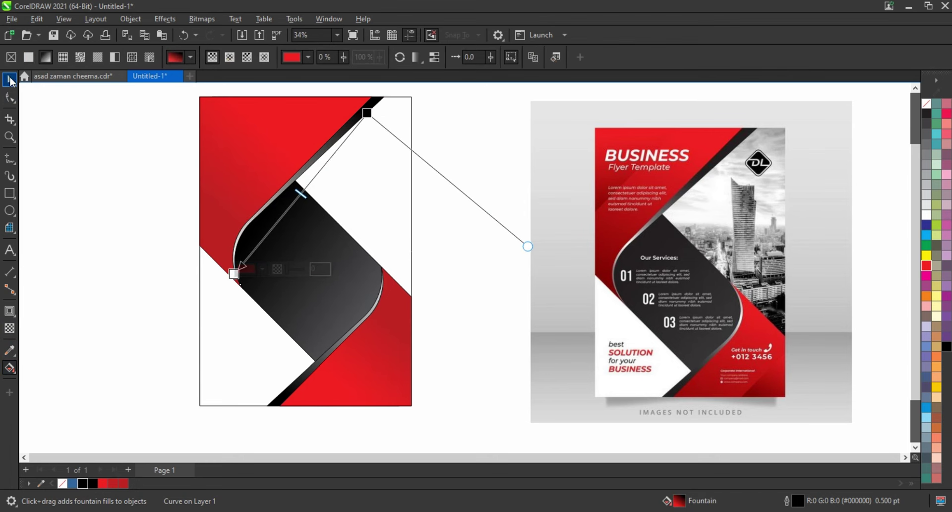
- Remove the outlines from all the red, black and gradient shapes of the flyer
click(10, 80)
click(177, 230)
scroll(176, 230, down, 2)
drag(168, 103, 376, 394)
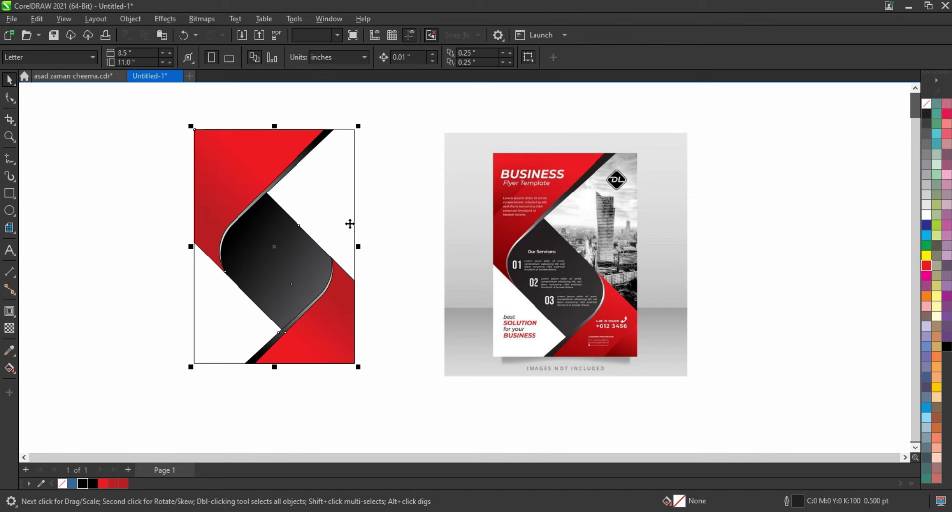
click(911, 108)
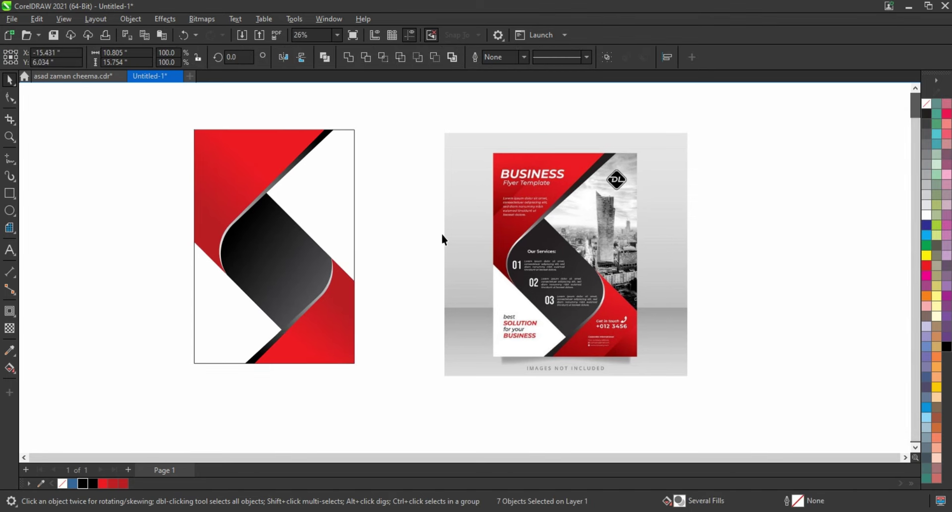
click(431, 254)
drag(170, 125, 704, 394)
key(shift+F2)
click(443, 323)
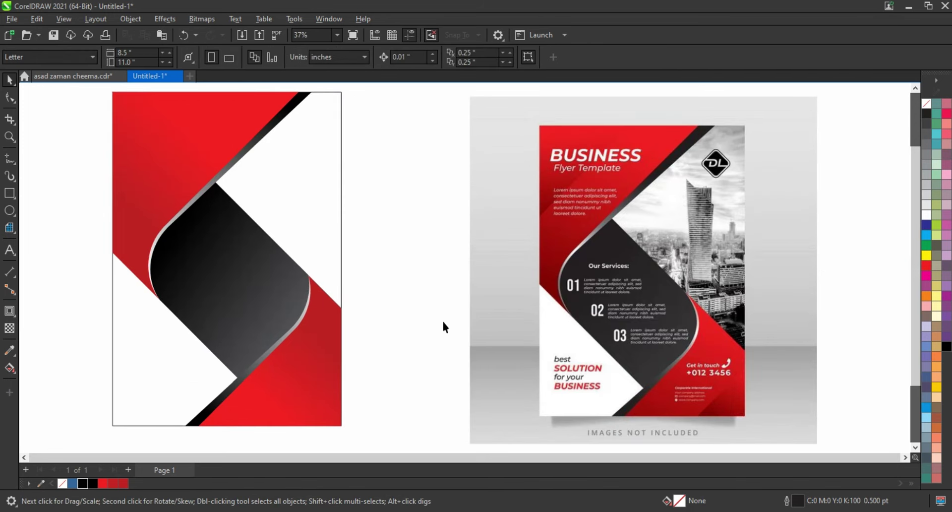